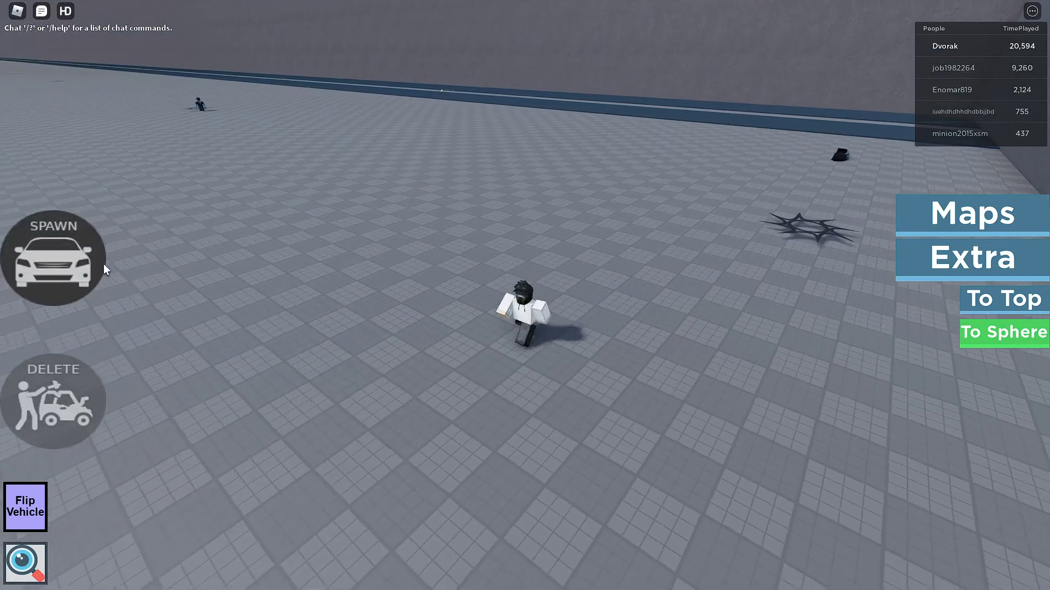
# Step: Open the vehicle spawn catalog from the SPAWN car button on the left
pyautogui.click(53, 263)
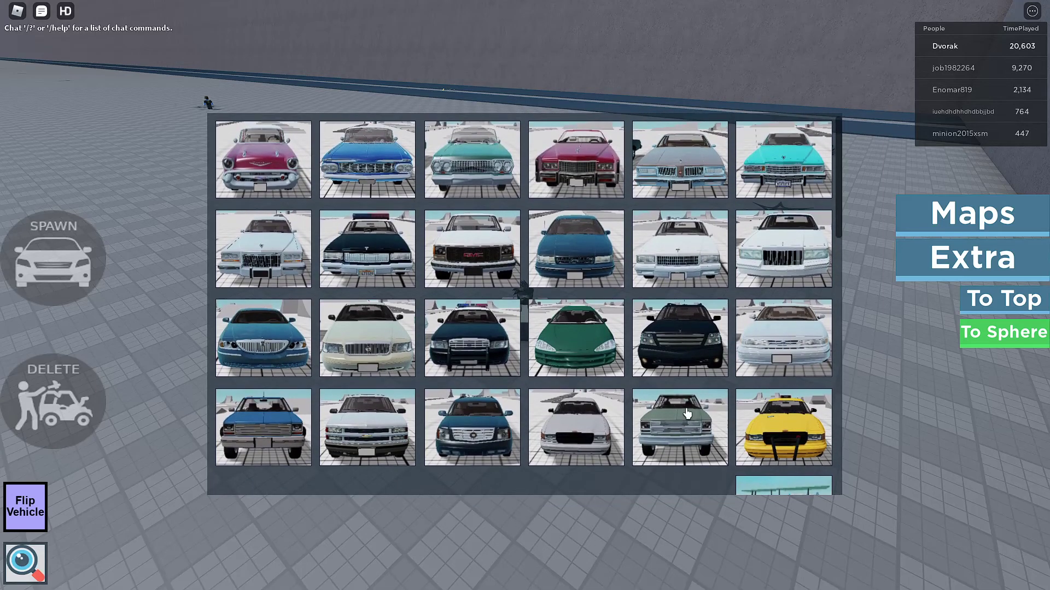
# Step: Spawn the pink SUV, walk to its driver door and take the driver's seat
pyautogui.click(687, 332)
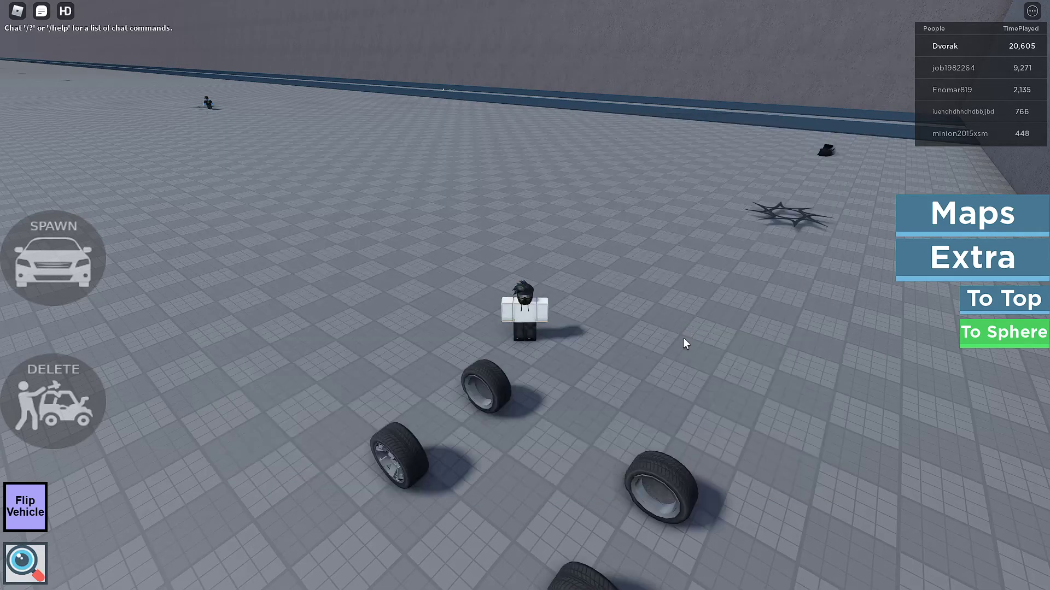
pyautogui.moveTo(683, 337); pyautogui.dragTo(685, 343)
pyautogui.scroll(5, 683, 337)
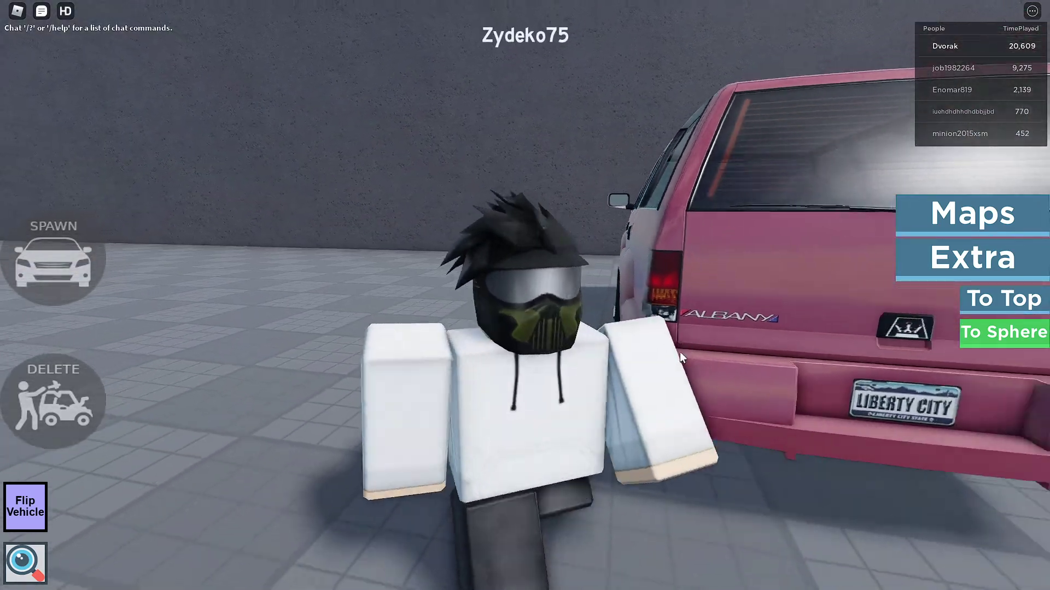
pyautogui.moveTo(680, 352); pyautogui.dragTo(643, 393)
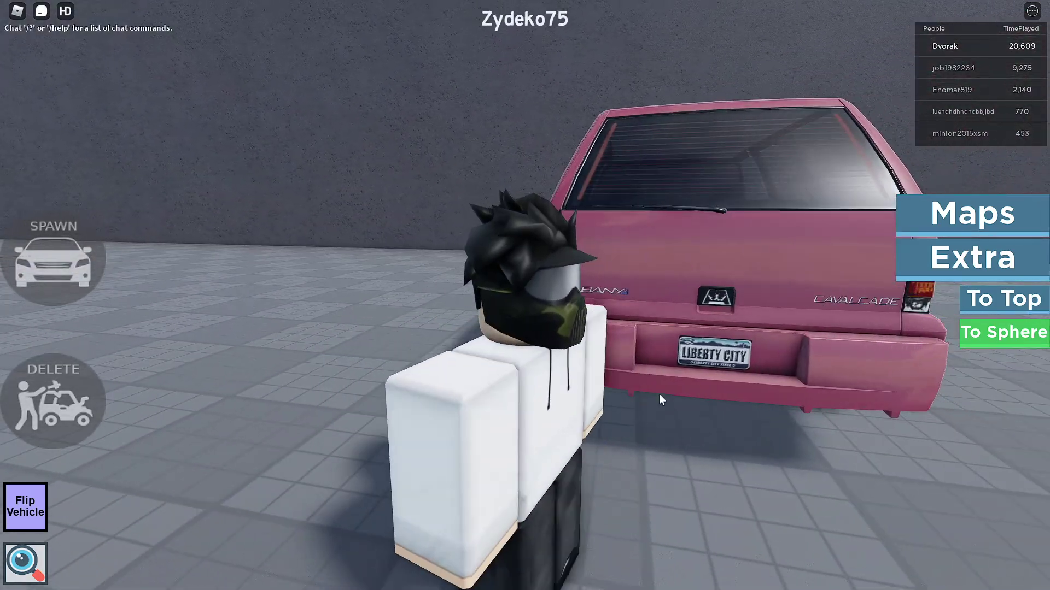
pyautogui.press('w')
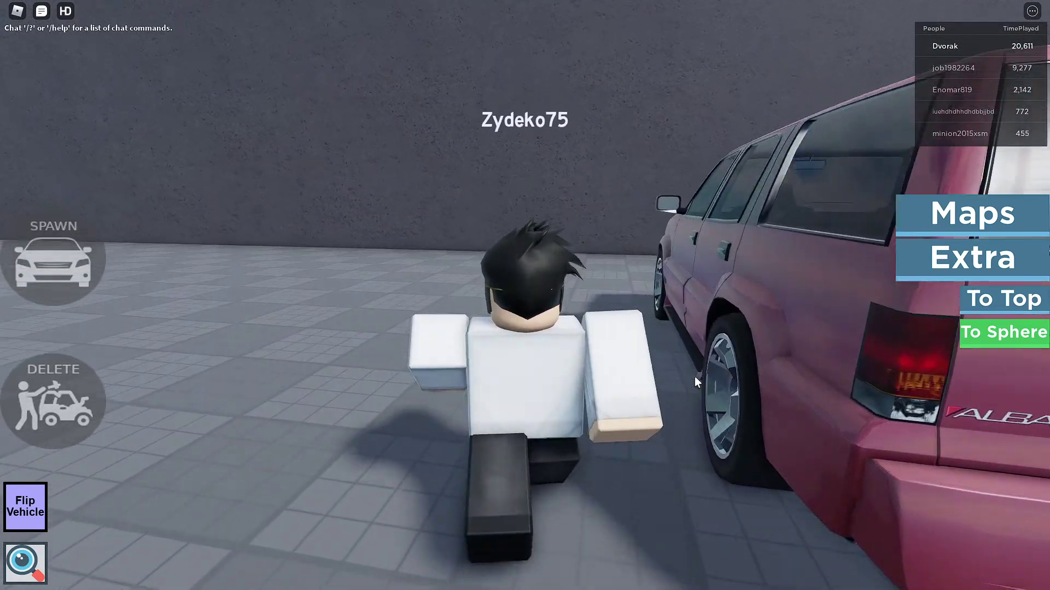
pyautogui.press('e')
# Step: Roll the pink SUV forward across the tiled floor at about 4 MPH
pyautogui.press('w')
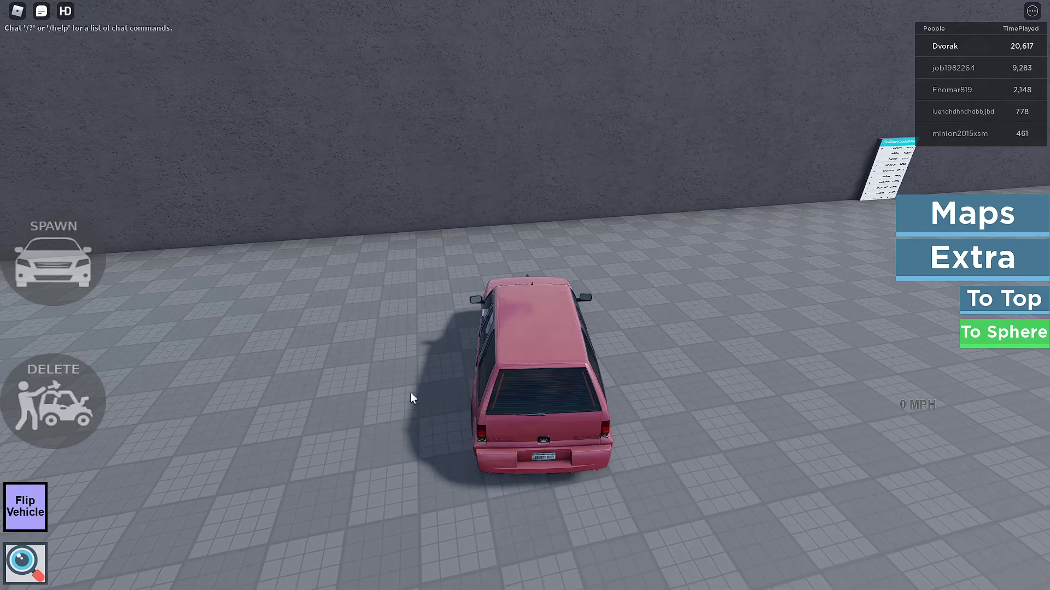
pyautogui.press('w')
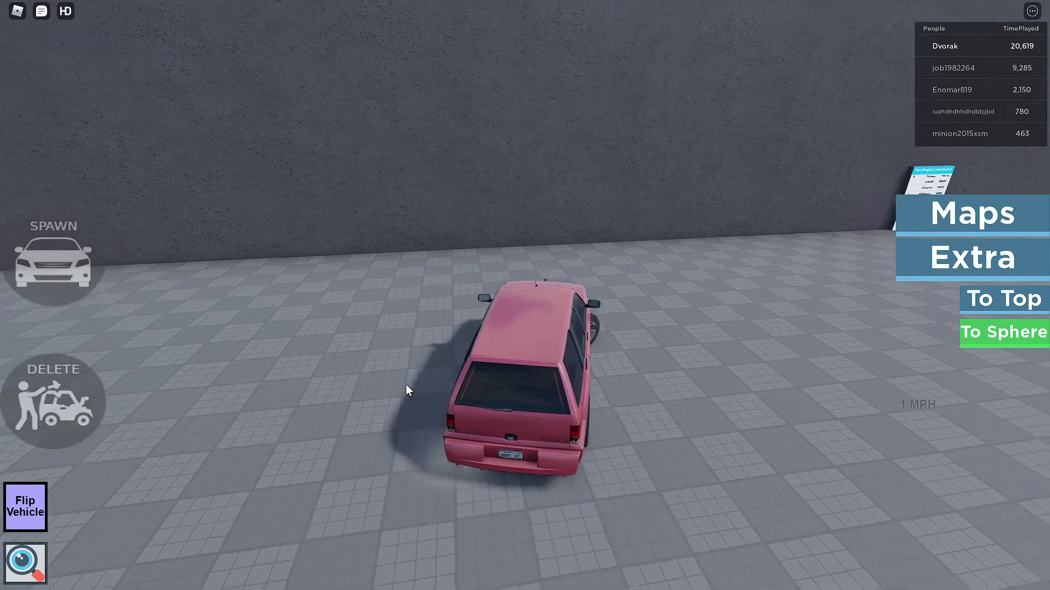
pyautogui.press('w')
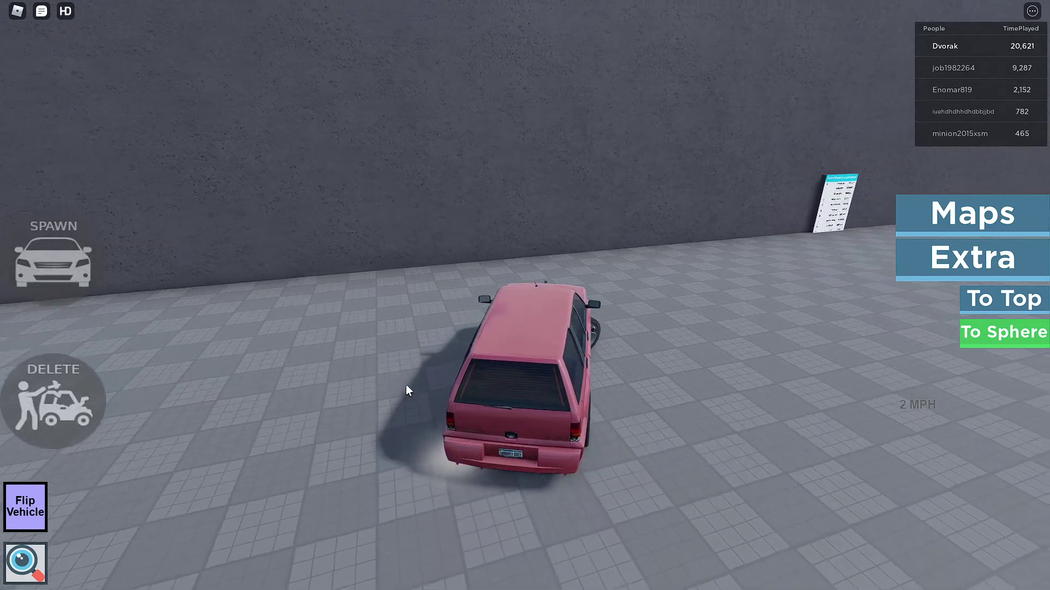
pyautogui.press('w')
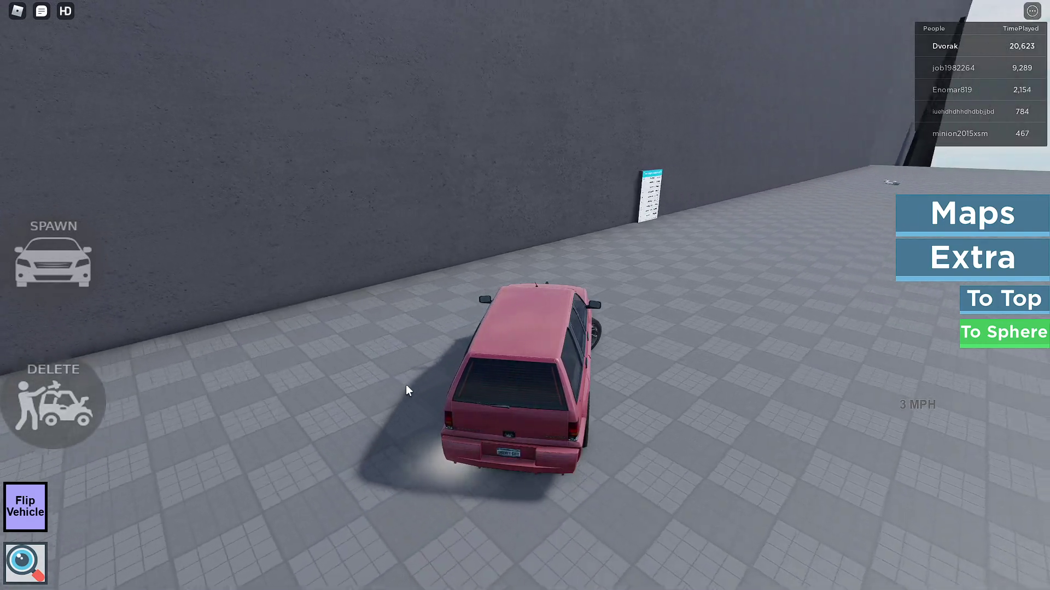
pyautogui.press('w')
pyautogui.scroll(3, 473, 359)
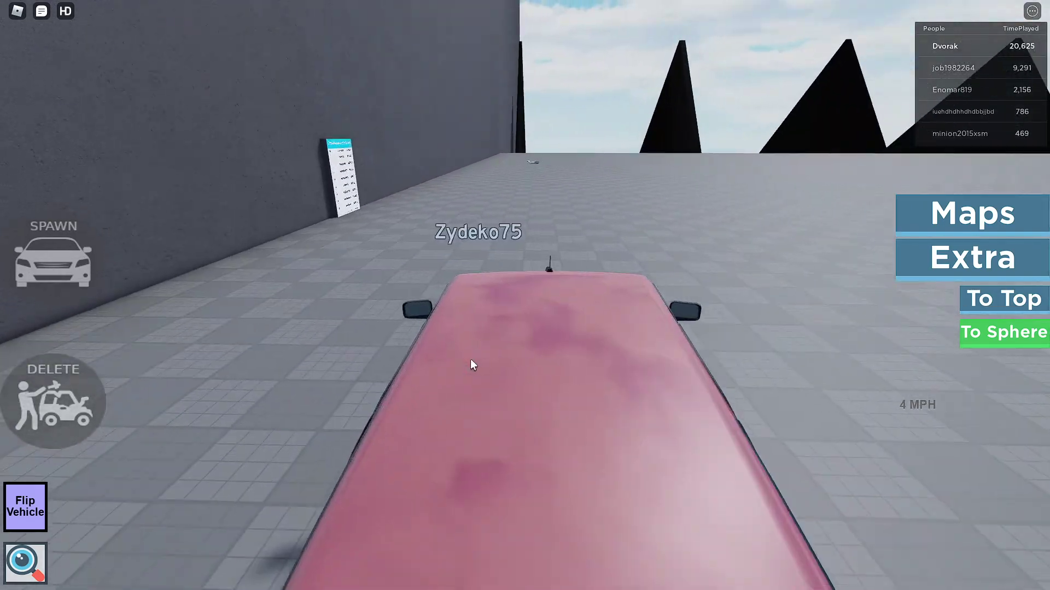
# Step: Accelerate the SUV to about 47 MPH from the driver's-eye first-person view
pyautogui.press('w')
pyautogui.scroll(3, 471, 358)
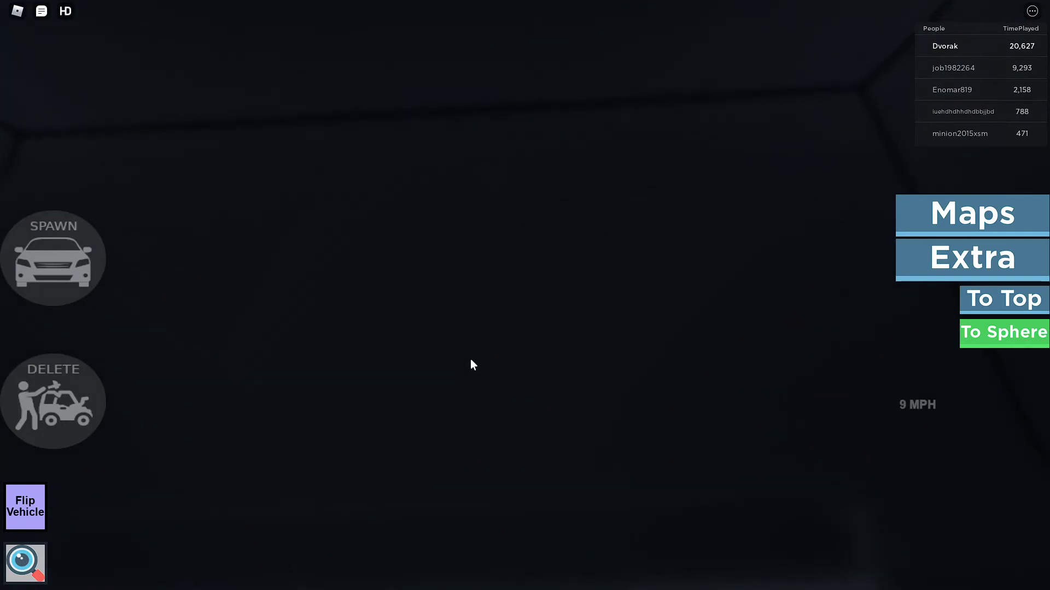
pyautogui.press('w')
pyautogui.scroll(3, 469, 358)
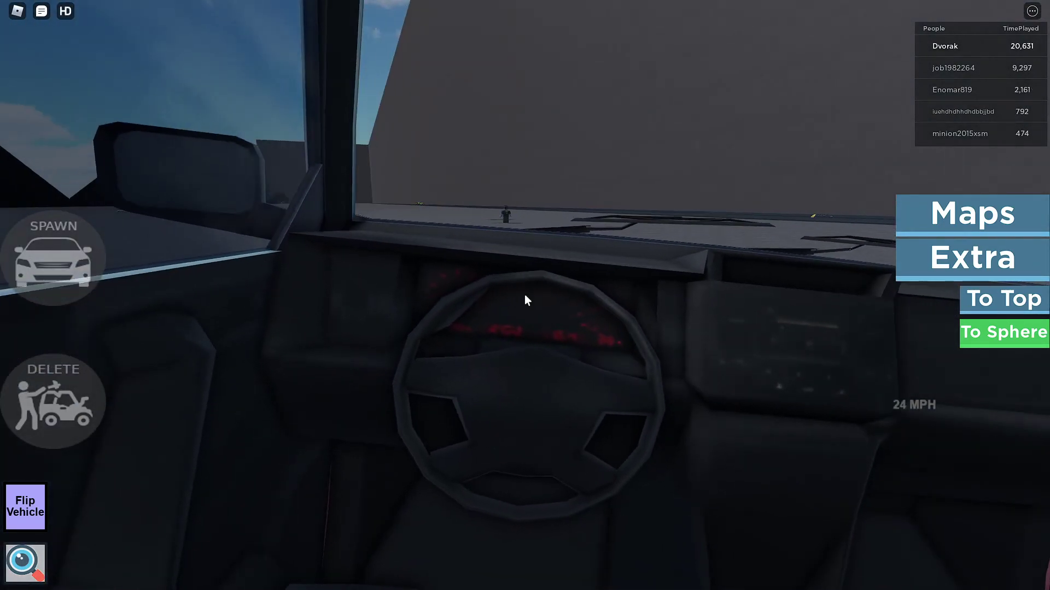
pyautogui.press('w')
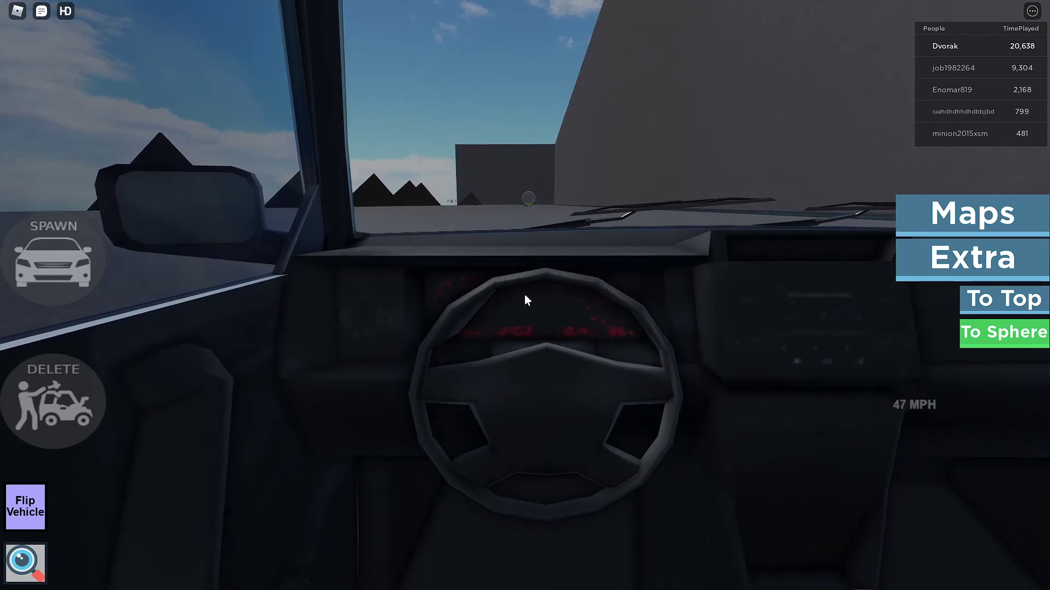
# Step: Accelerate the SUV in third-person view toward the distant pyramids
pyautogui.press('w')
pyautogui.scroll(-3, 526, 300)
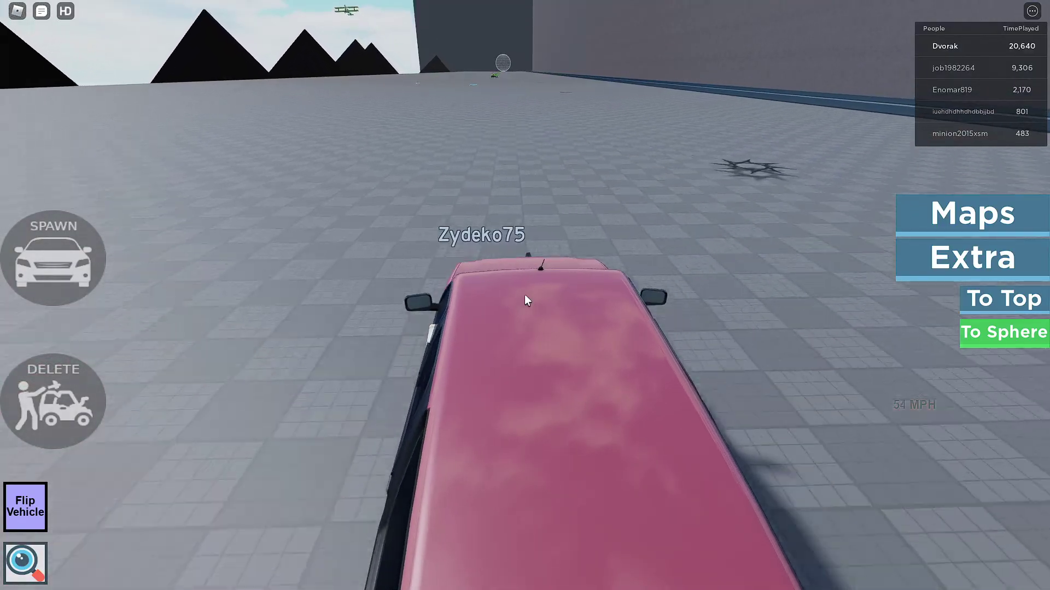
pyautogui.press('w')
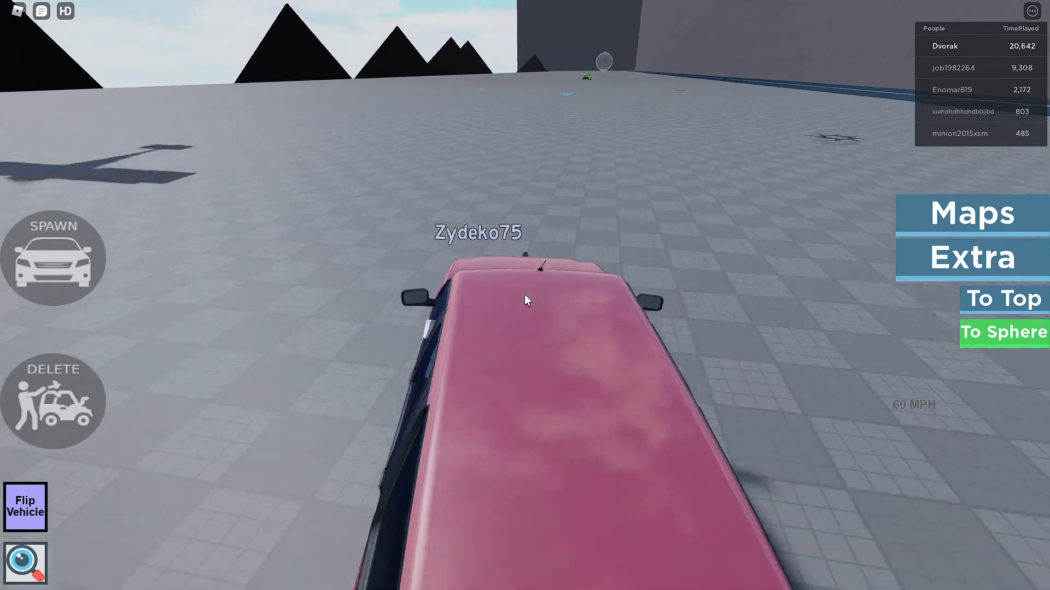
pyautogui.press('w')
# Step: Drift the SUV left past the green taxi after hitting 94 MPH, slowing to 29 MPH
pyautogui.press('a')
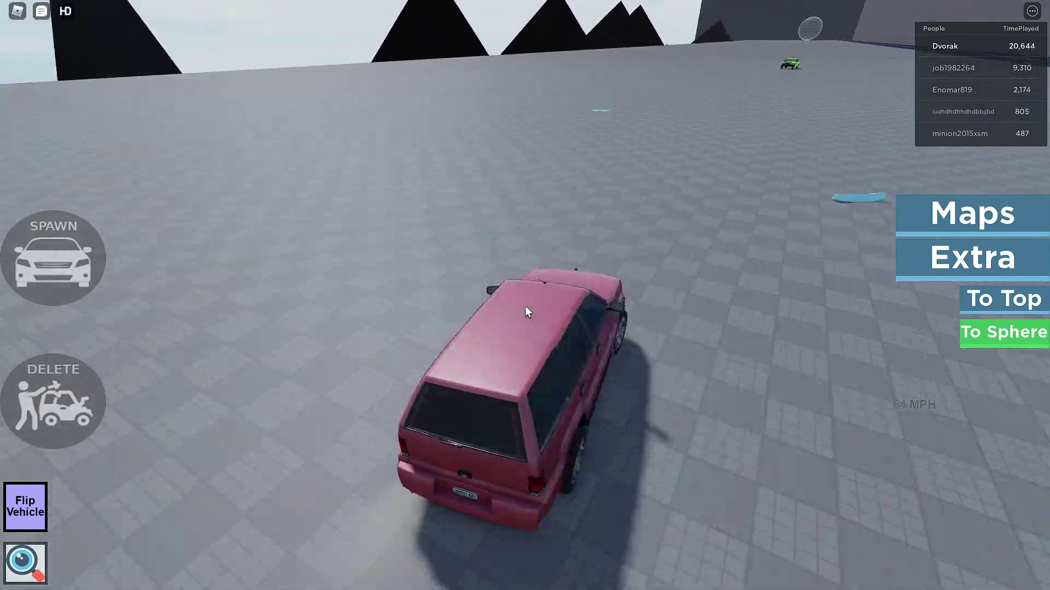
pyautogui.press('w')
pyautogui.press('a')
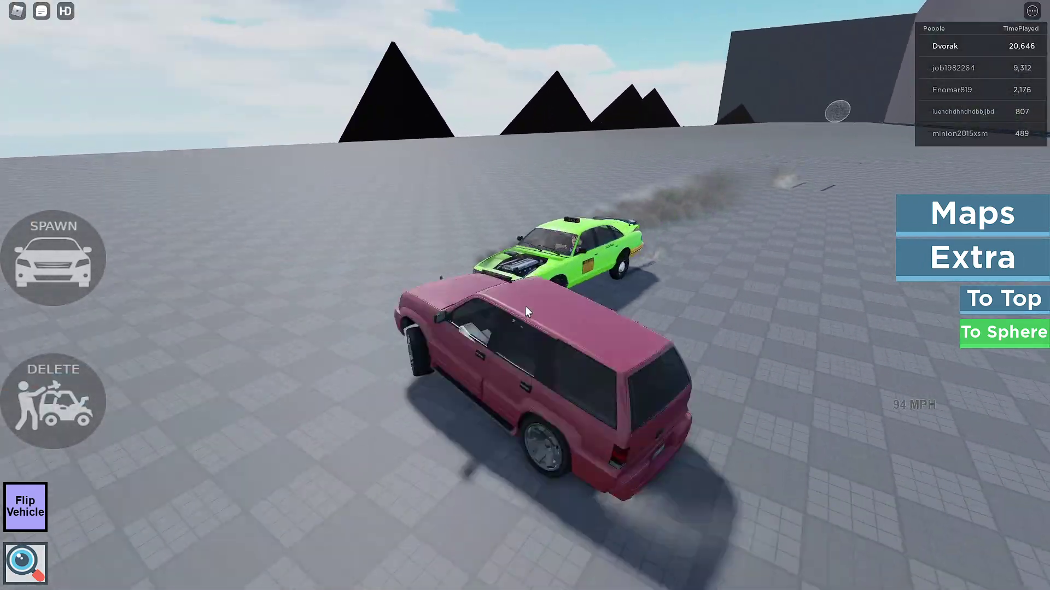
pyautogui.press('w')
pyautogui.press('a')
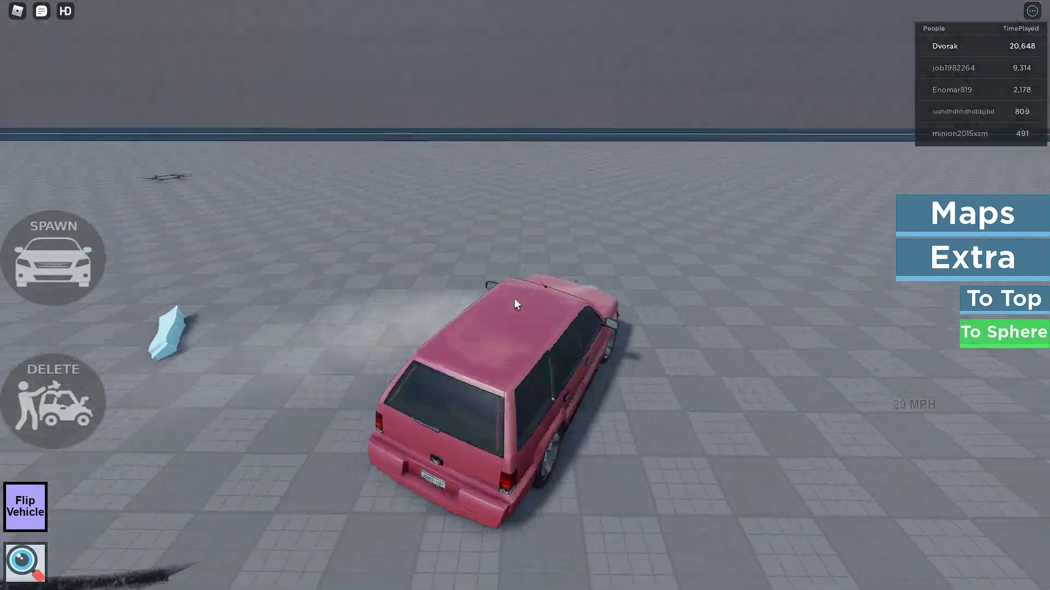